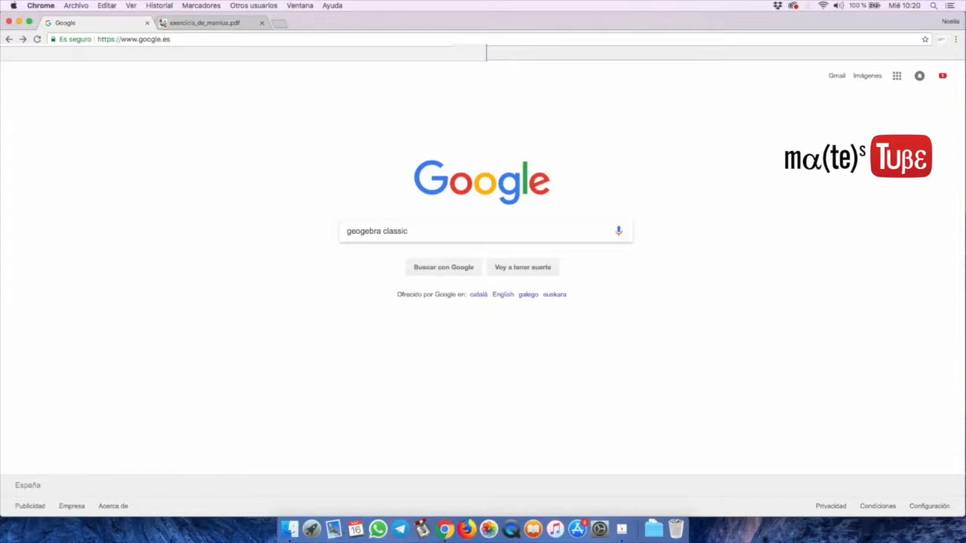
# - Open the GeoGebra Classic web app from a Google search for "geogebra classic" and switch it to the CAS view
pyautogui.press('Return')
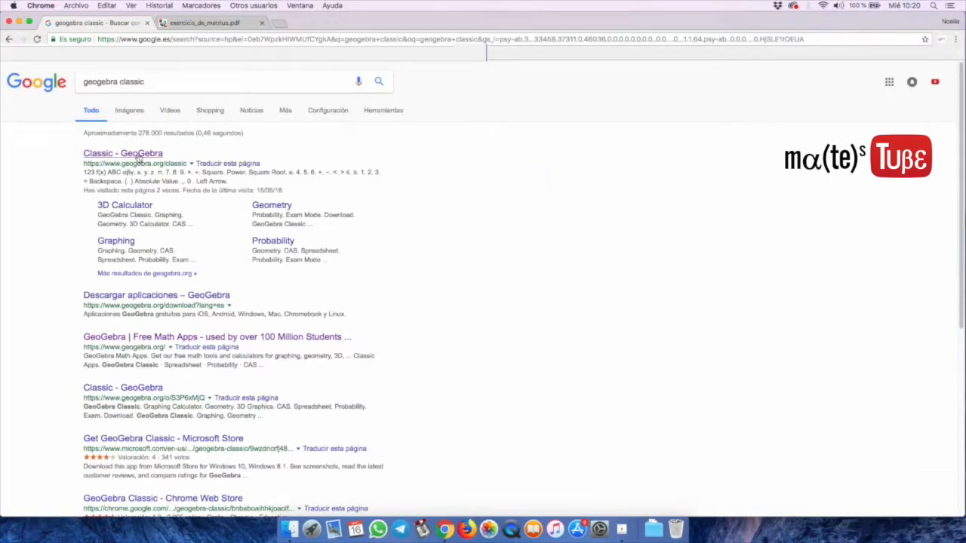
pyautogui.click(136, 155)
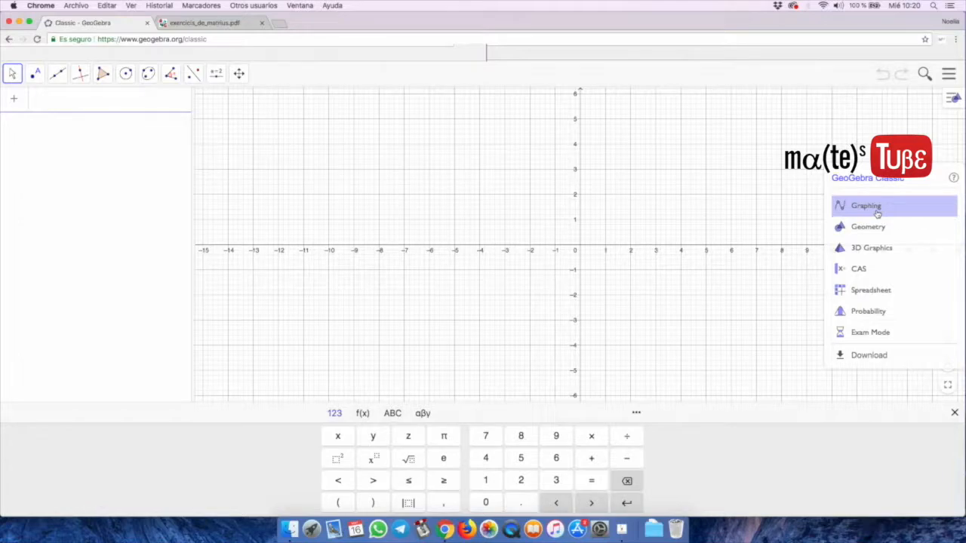
pyautogui.click(859, 272)
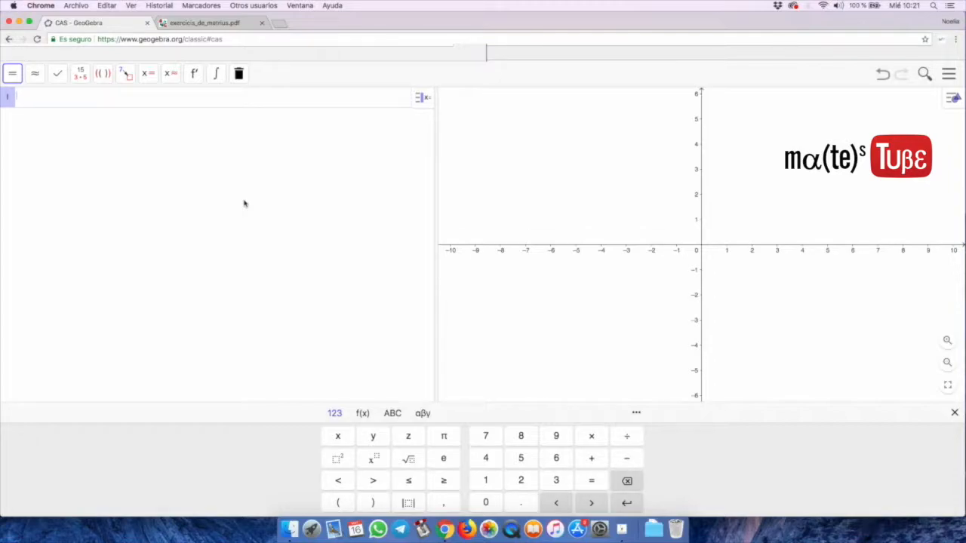
# - Define matrix A in the first CAS row as {{4,-3,0},{4,-3,1},{1,-1,-1}}
pyautogui.write('A')
pyautogui.write('{')
pyautogui.write('4, -3, 0')
pyautogui.press('Right')
pyautogui.write(', {4, -3, 1}, {1, -1, -1')
pyautogui.press('Return')
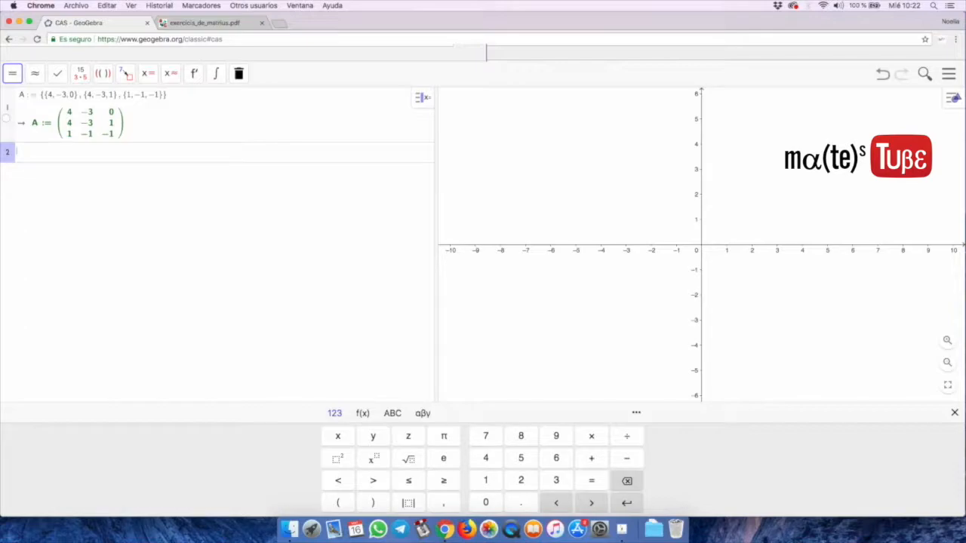
# - Compute the inverse of matrix A in two separate CAS rows, as A^(-1) and as 1/A
pyautogui.write('A^(-1')
pyautogui.press('Return')
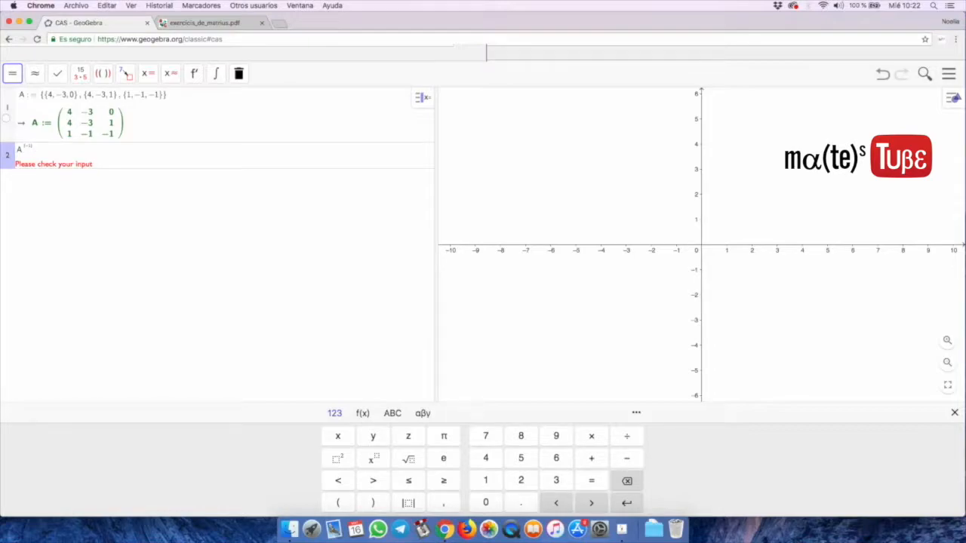
pyautogui.press('BackSpace')
pyautogui.press('Return')
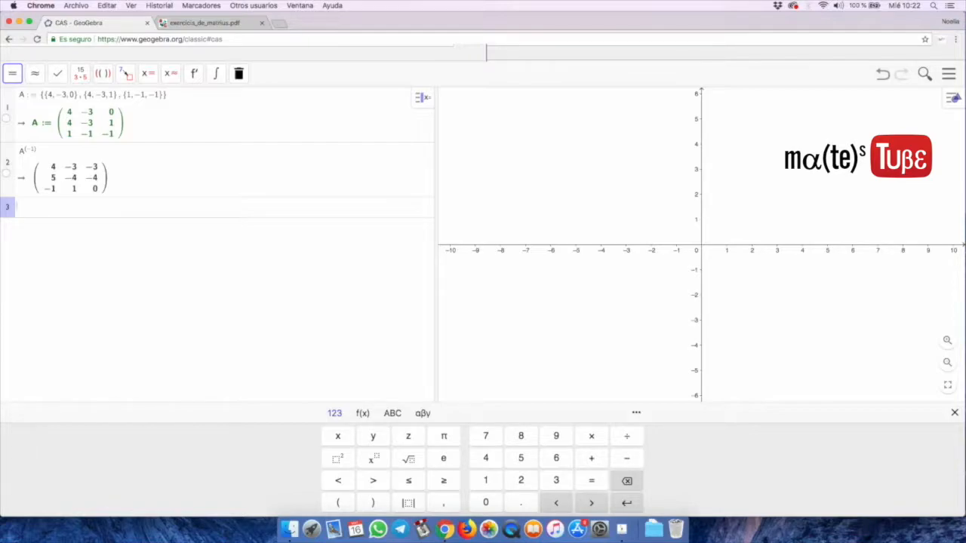
pyautogui.write('1/A')
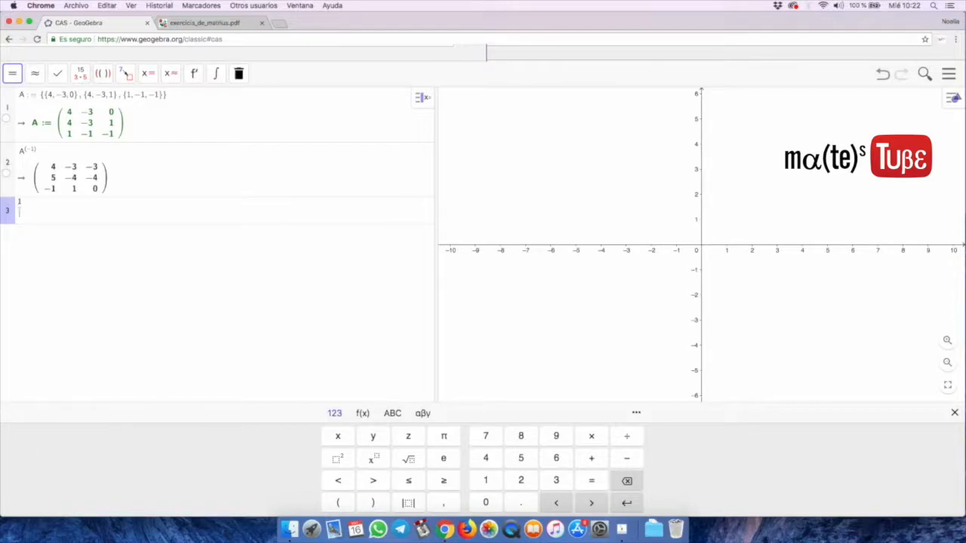
pyautogui.press('Return')
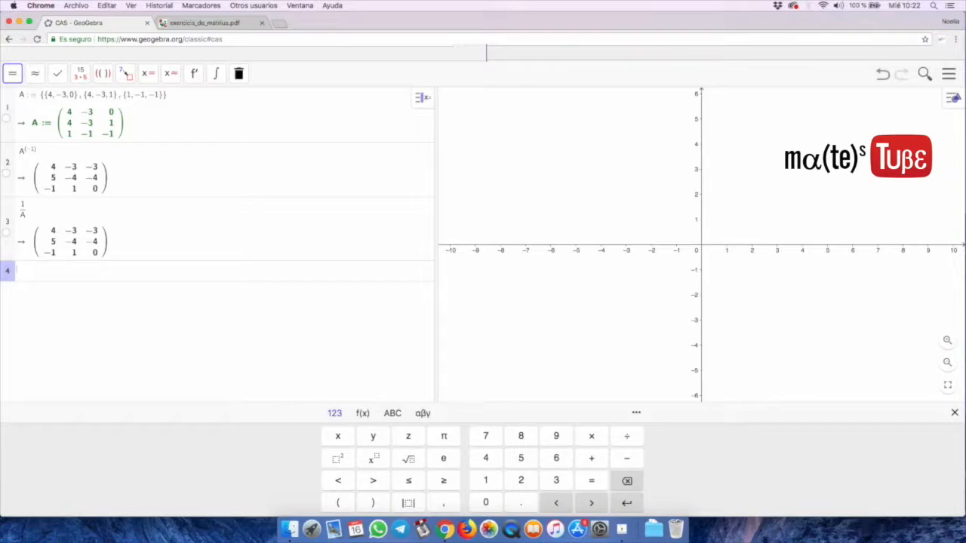
# - Compute the determinant of matrix A in a new CAS row with the Determinant command
pyautogui.write('Dete')
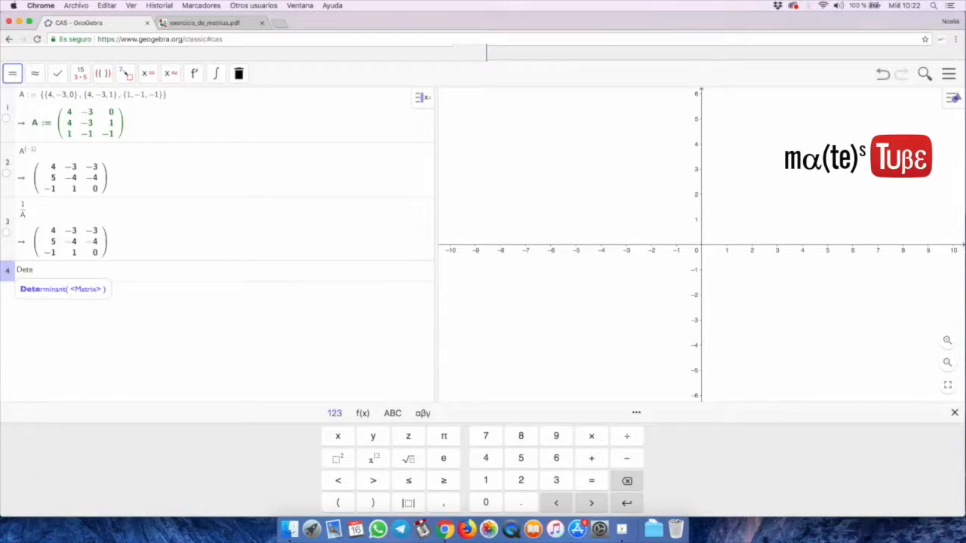
pyautogui.click(57, 292)
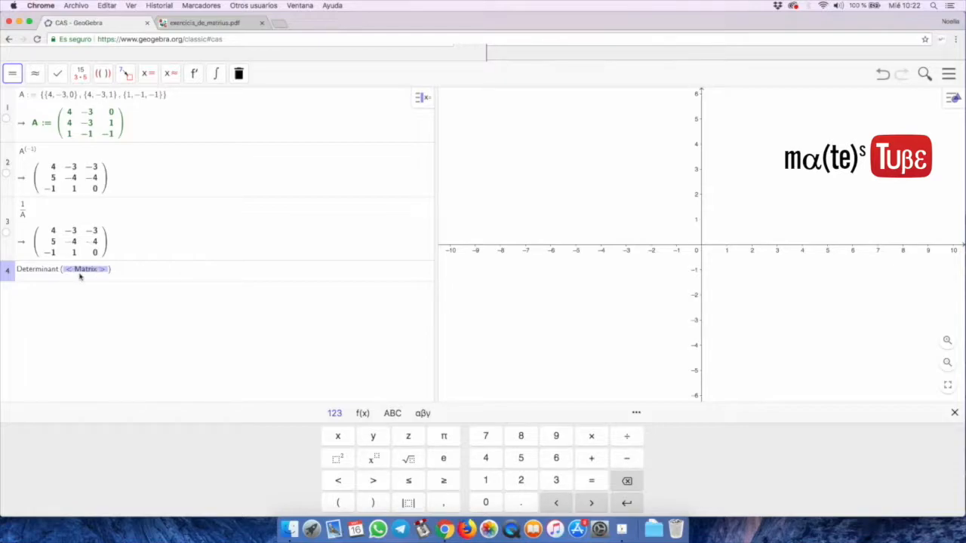
pyautogui.write('A')
pyautogui.press('Return')
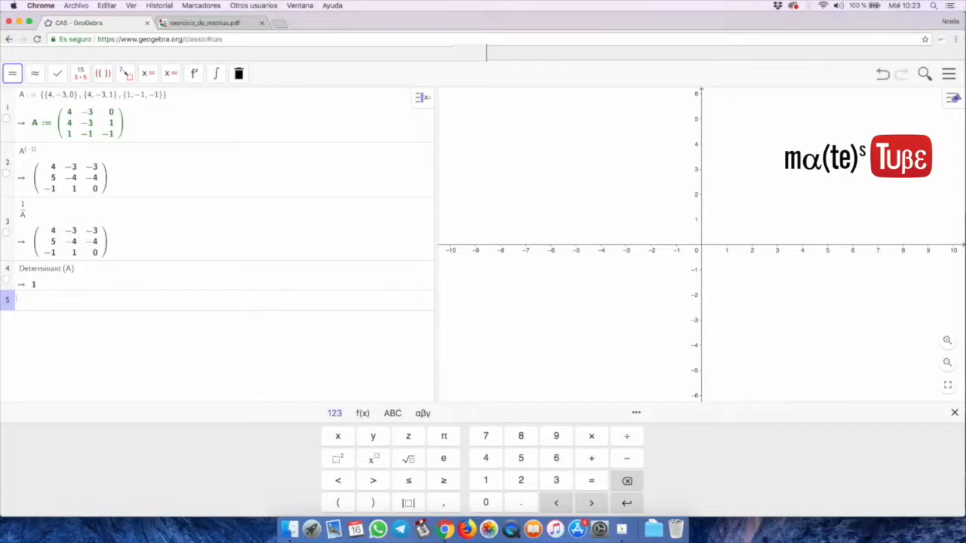
# - Define matrix B with parameter a in the next CAS row as {{a,1,-1},{1,1,a},{0,a,2}}
pyautogui.write('B:={{a,1,-1},{1,1,a')
pyautogui.write(', {0, a, 2')
pyautogui.press('Return')
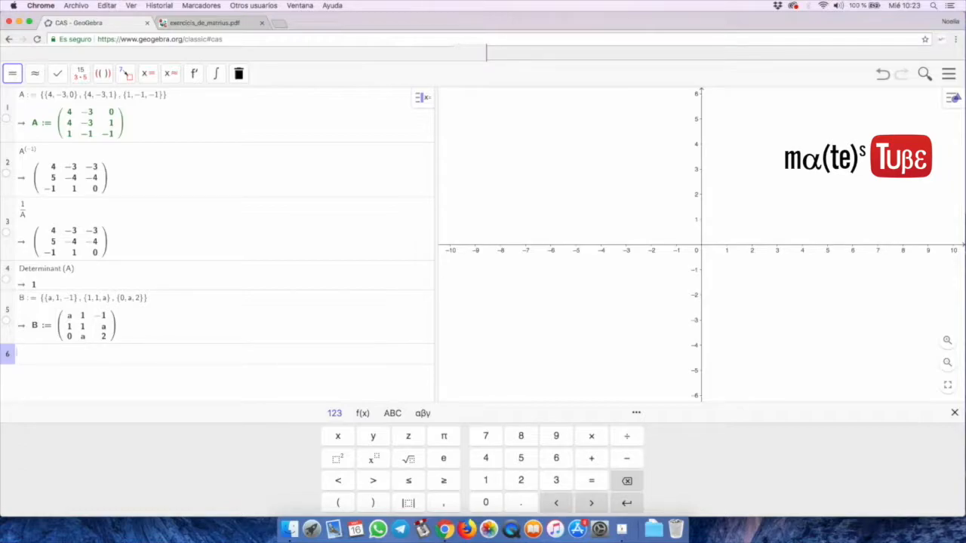
# - Compute the determinant of matrix B in a new CAS row with the Determinant command
pyautogui.write('deter')
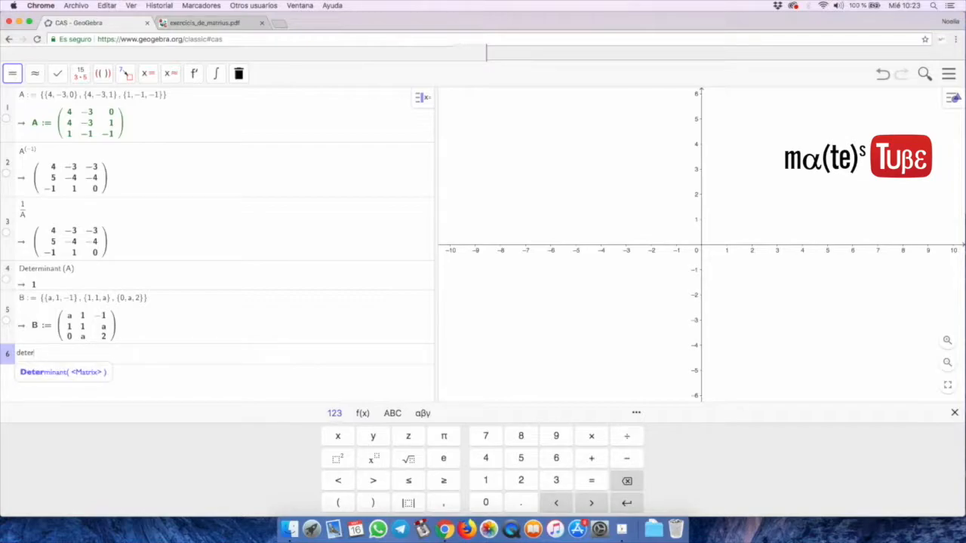
pyautogui.click(40, 376)
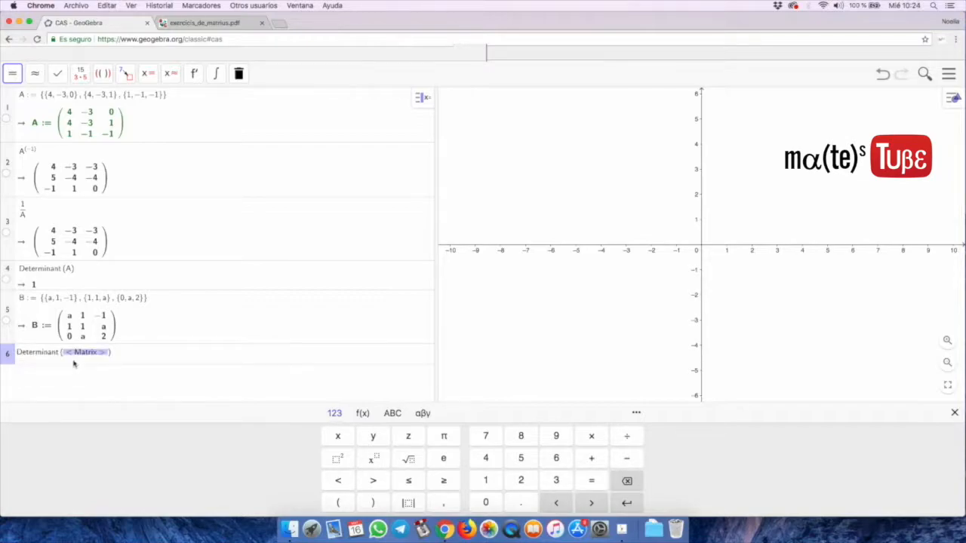
pyautogui.write('B')
pyautogui.press('Return')
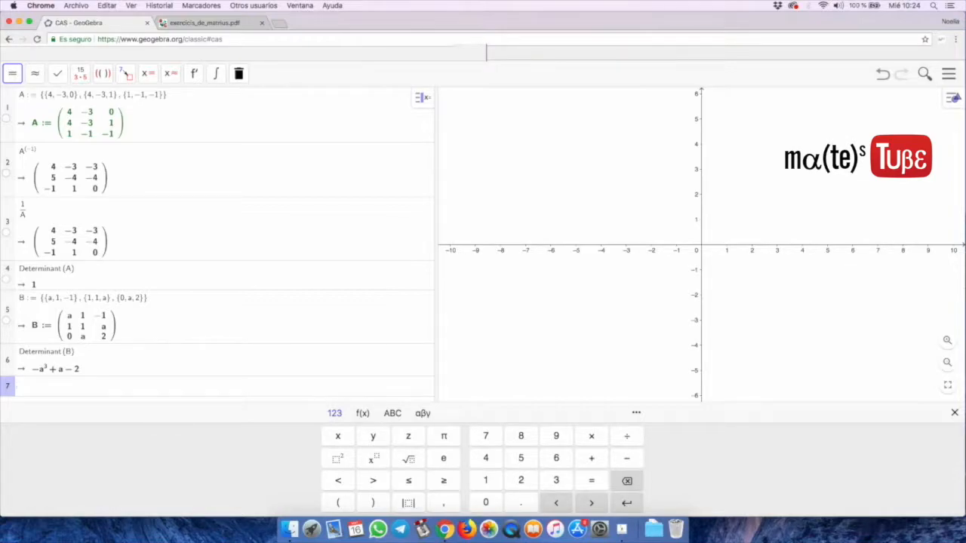
# - Compute the sum A+B and the product A*B of the two matrices in separate CAS rows
pyautogui.write('A + B')
pyautogui.press('Return')
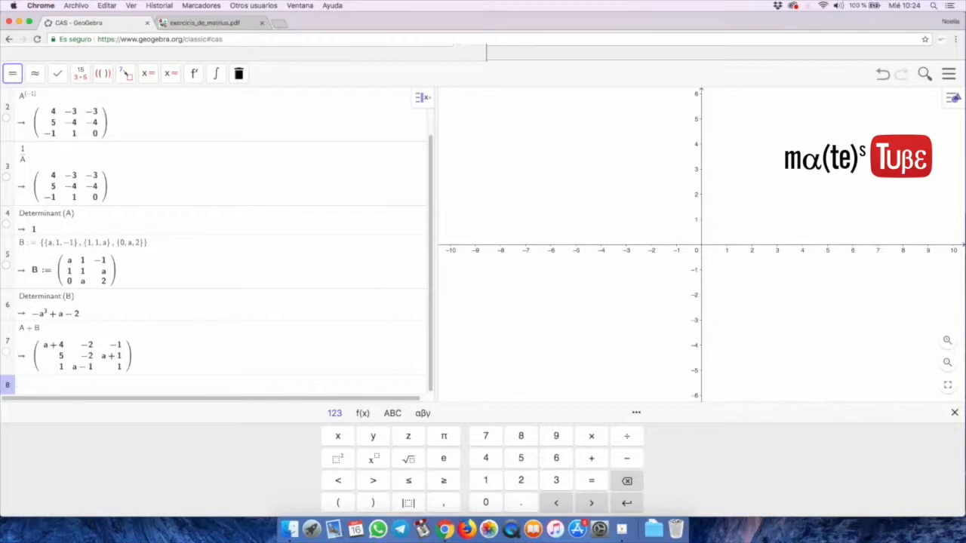
pyautogui.write('A')
pyautogui.write('*B')
pyautogui.press('Return')
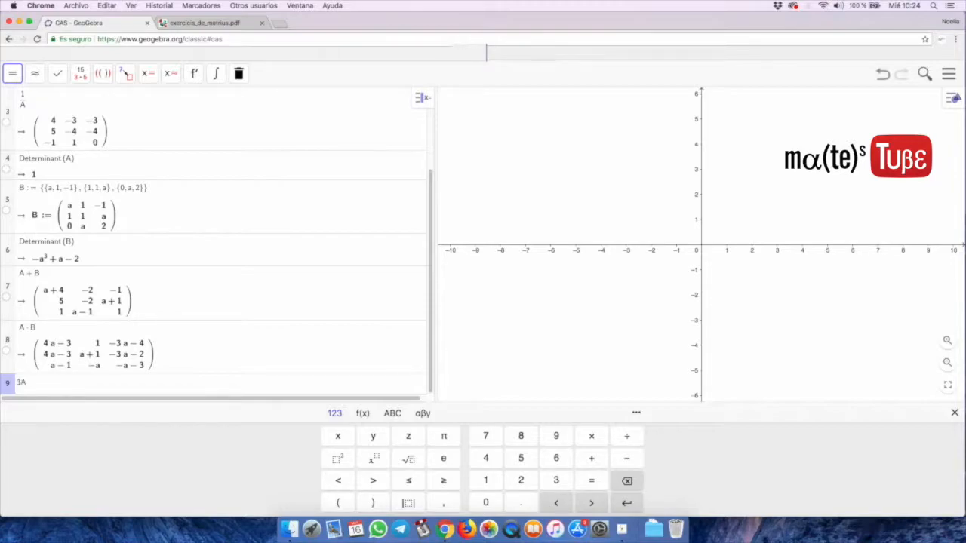
# - Compute the scalar multiple 3A of matrix A in a new CAS row
pyautogui.write('3A')
pyautogui.press('Return')
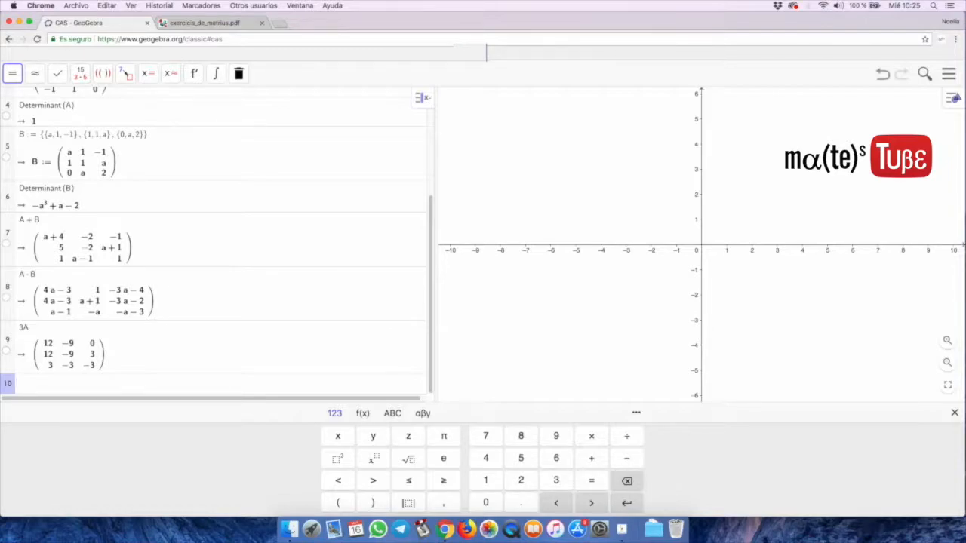
pyautogui.click(622, 529)
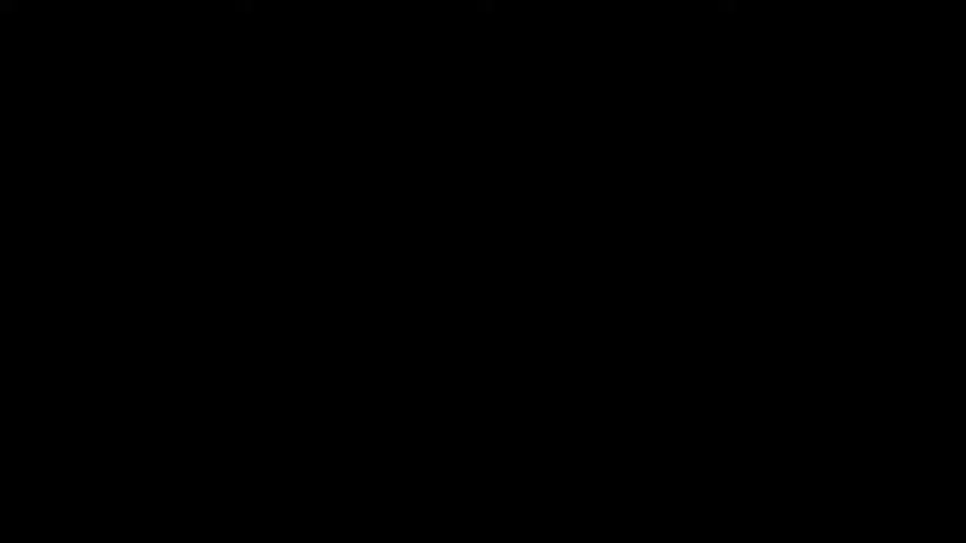